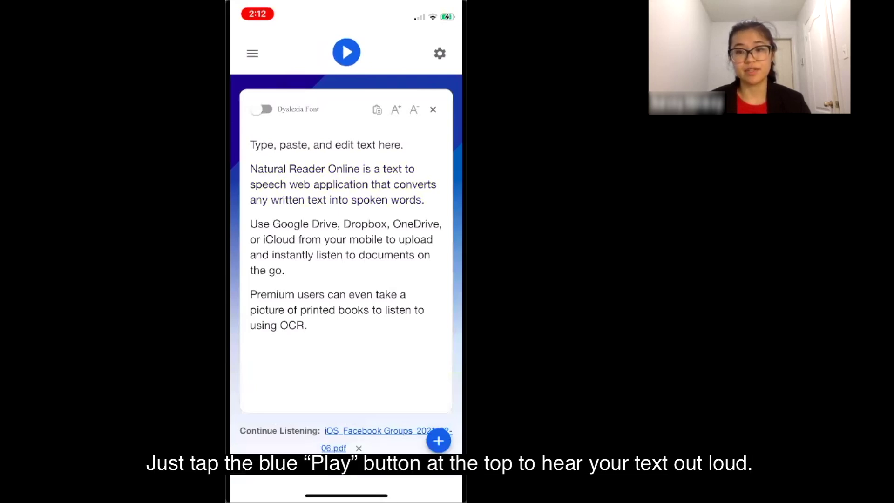
Step: Replace all the sample text with 'Hello today is a wonderful day' and play it
left_click(311, 326)
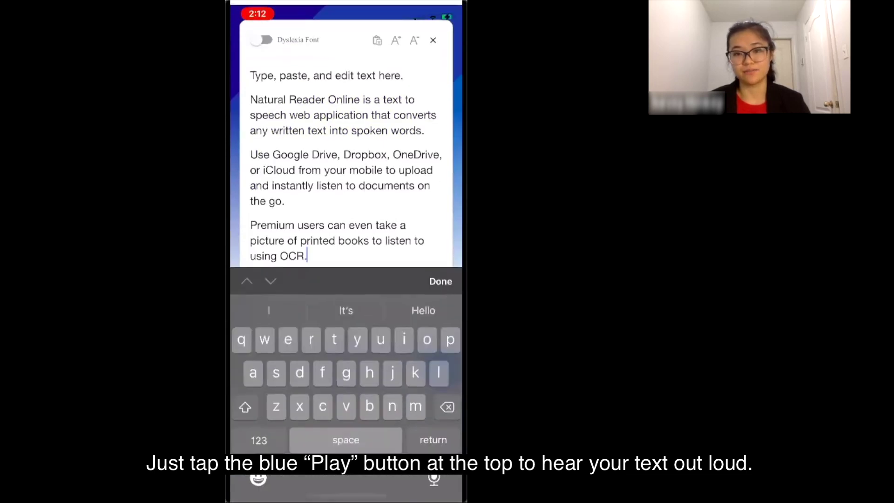
double_click(292, 255)
mouse_move(280, 255)
left_mouse_down()
mouse_move(260, 75)
mouse_move(250, 85)
left_mouse_up()
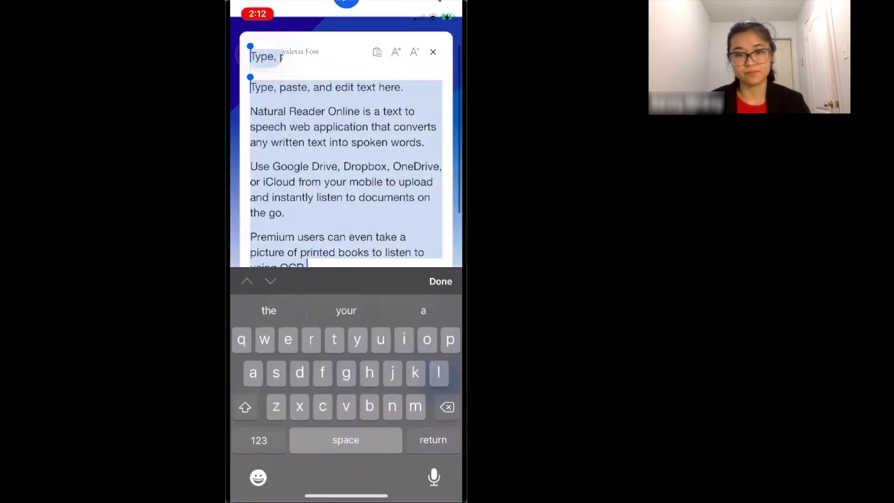
key("BackSpace")
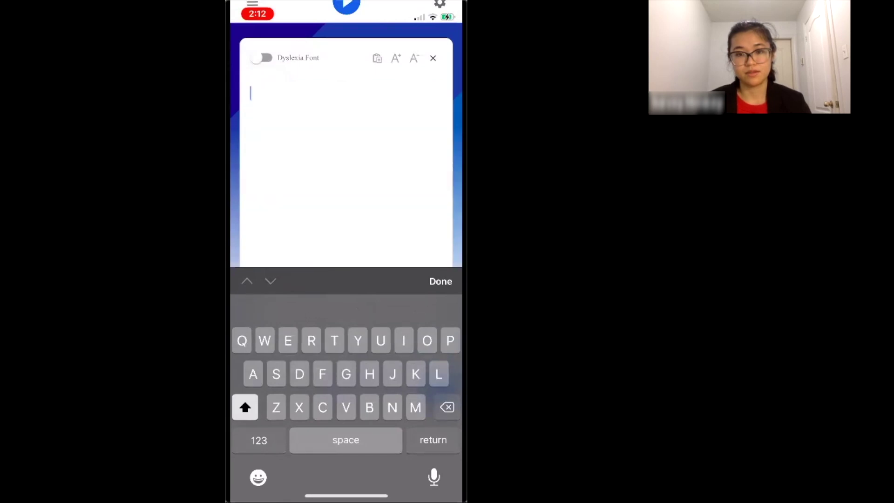
type("Hello to")
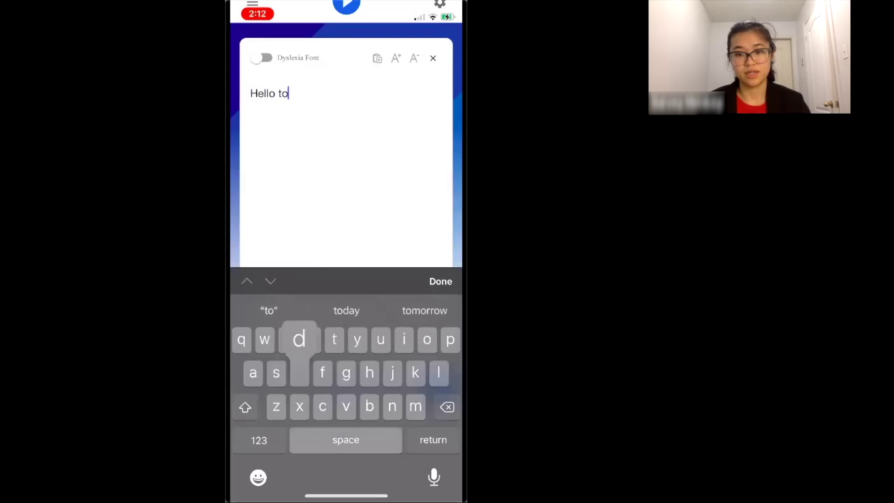
type("day is a wond")
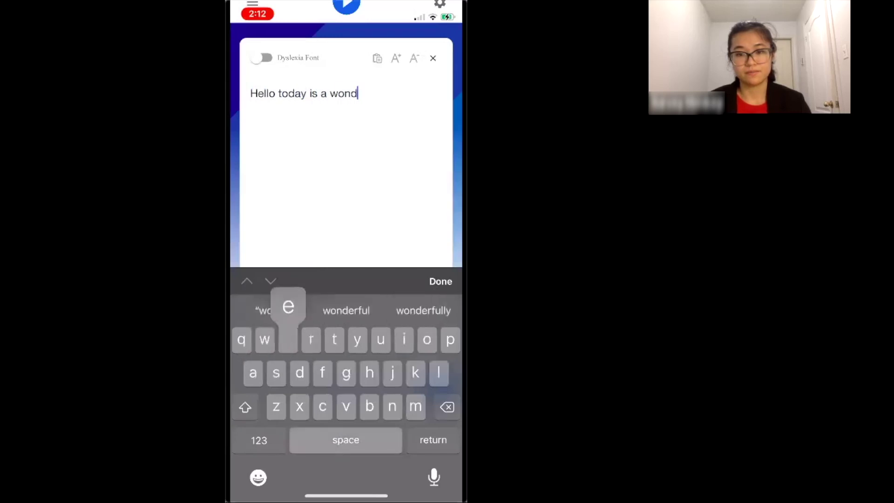
type("erful d")
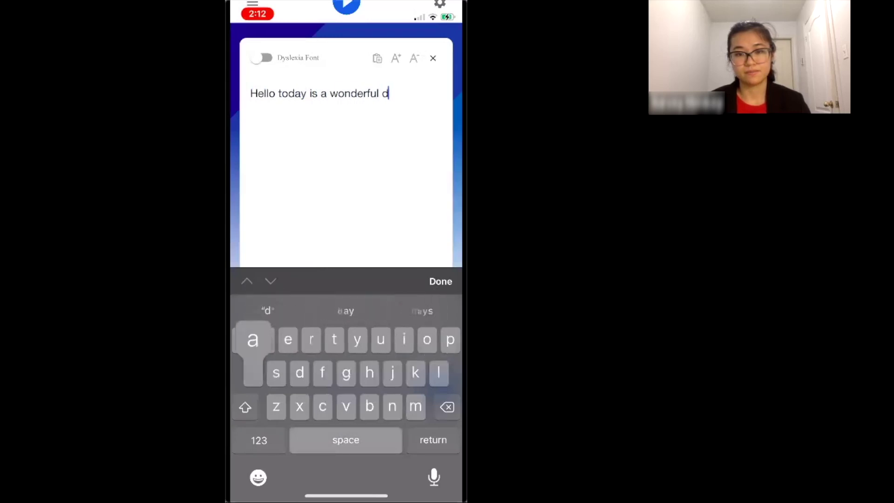
type("ay")
left_click(441, 281)
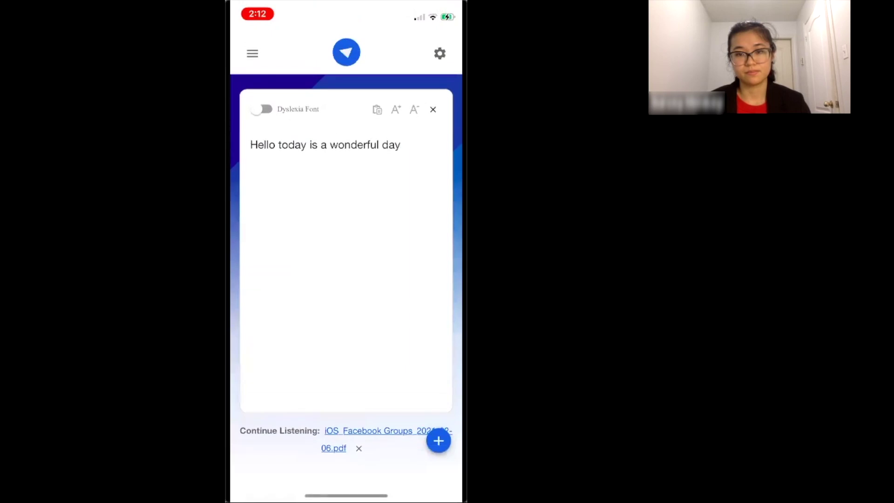
left_click(347, 52)
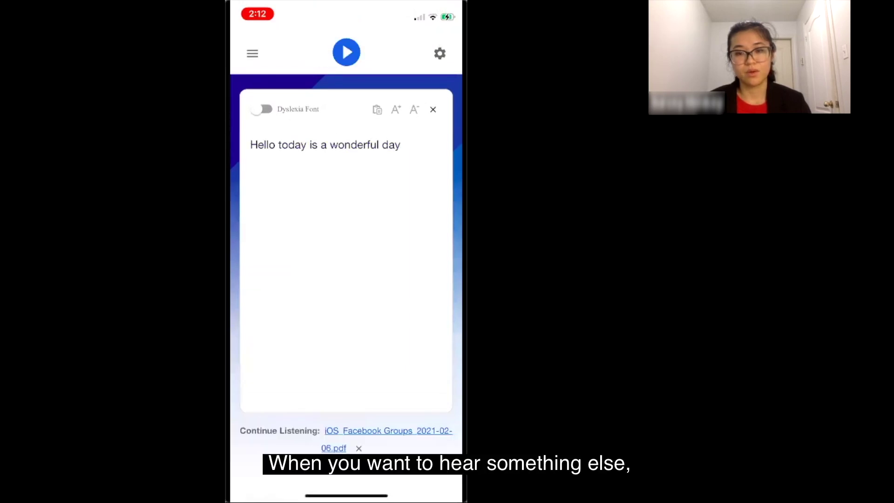
Step: Erase the old sentence and enter 'It's the perfect day to go outside'
left_click(405, 145)
key("BackSpace")
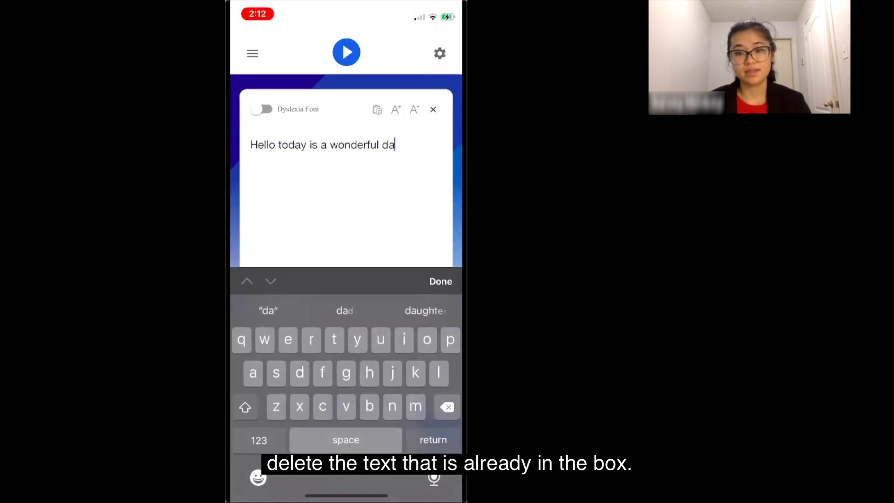
key("BackSpace")
key("BackSpace")
key("BackSpace")
key("BackSpace")
key("BackSpace")
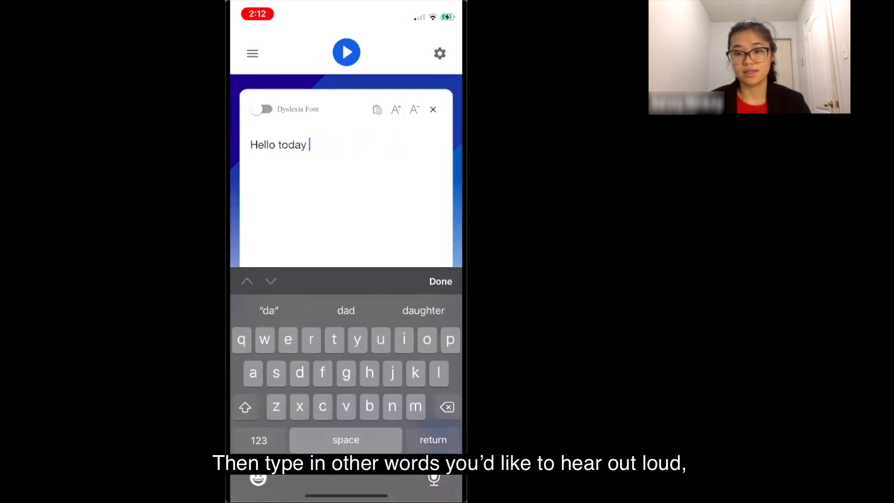
key("BackSpace")
key("BackSpace")
key("BackSpace")
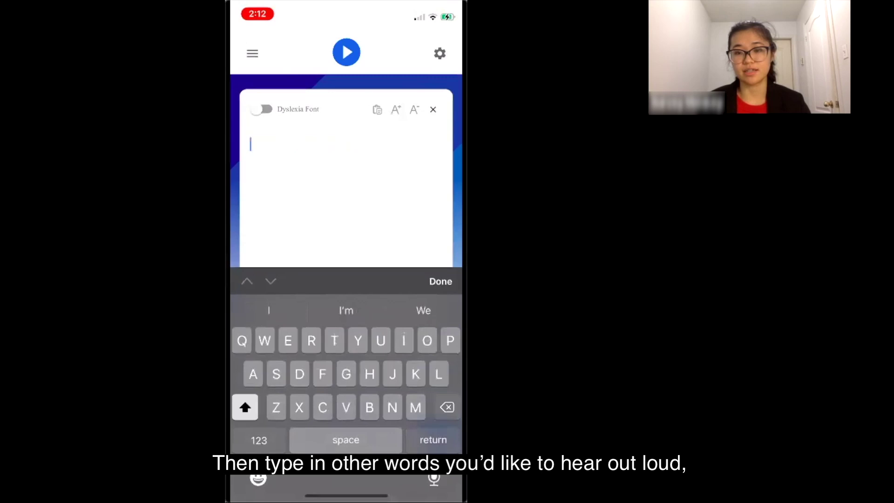
type("It's the pe")
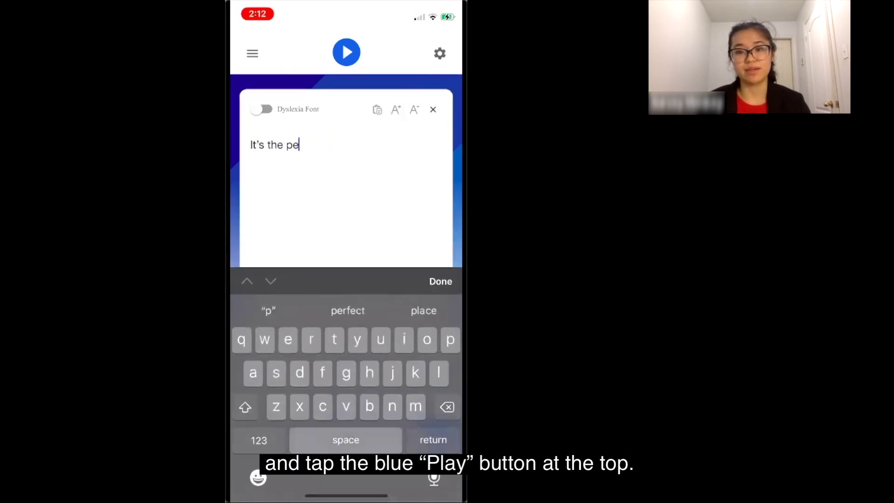
type("rfect da")
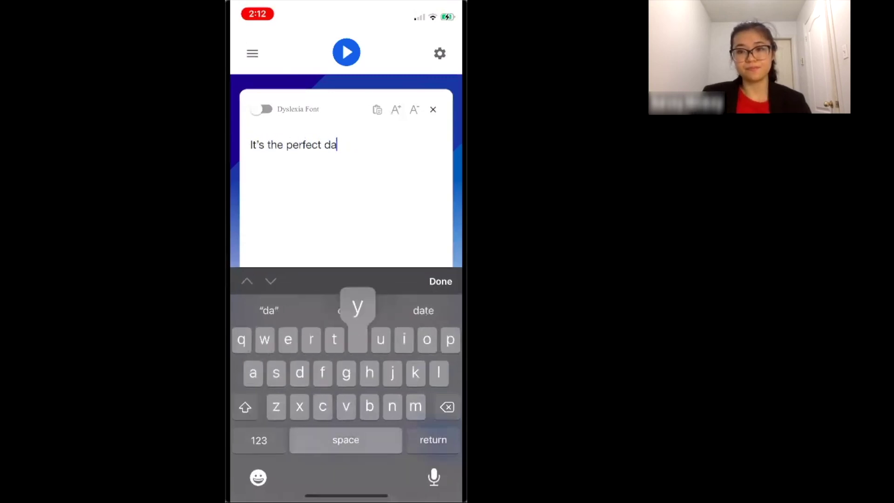
type("y to go ")
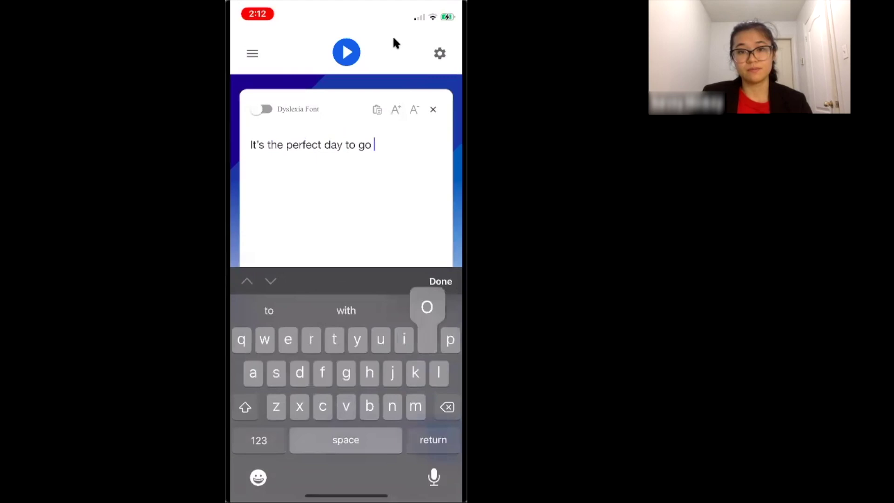
type("outsidr")
left_click(440, 281)
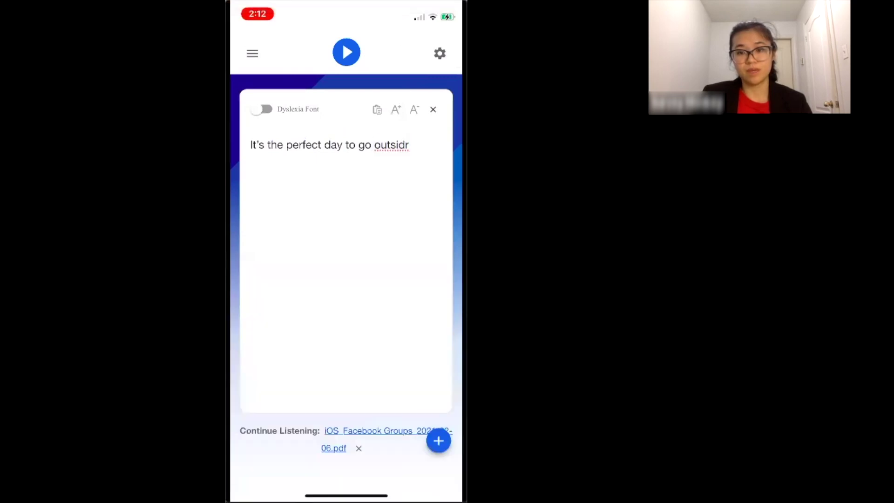
Step: Fix the mistyped last letter and have the sentence read aloud
left_click(346, 145)
key("BackSpace")
type("e")
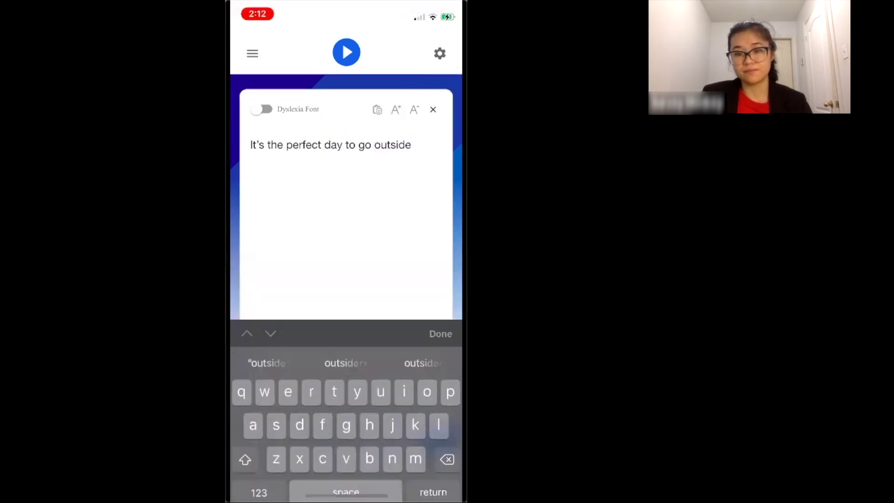
left_click(441, 334)
left_click(346, 53)
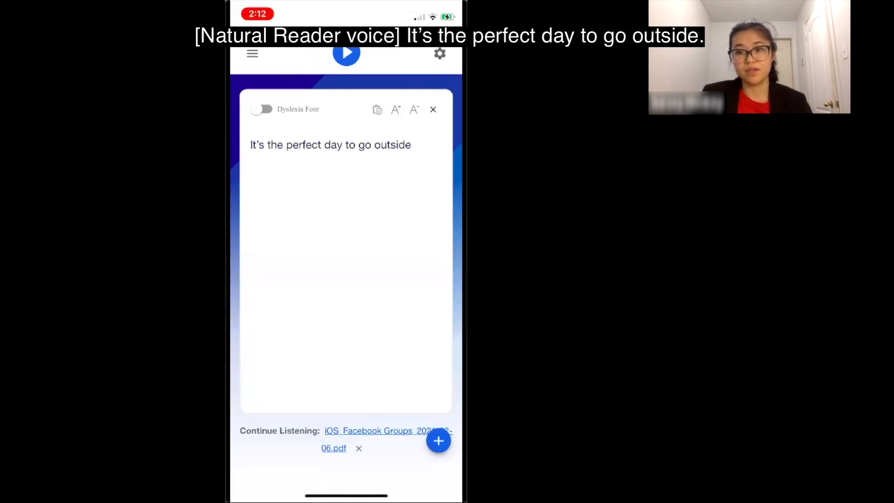
Step: Begin erasing the sentence again from its end
left_click(419, 145)
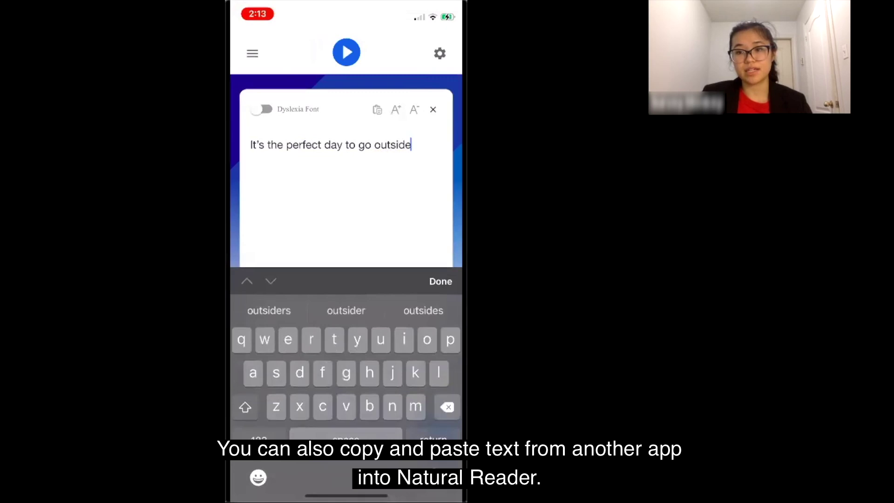
key("BackSpace")
key("BackSpace")
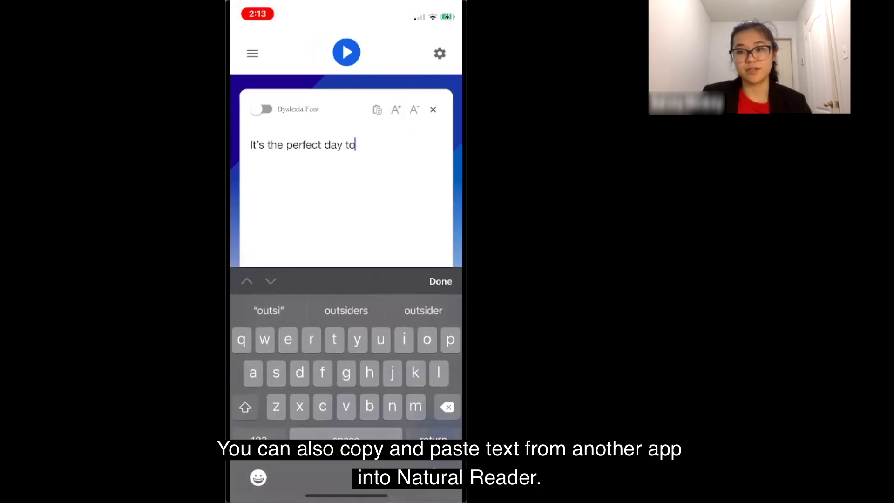
key("BackSpace")
key("BackSpace")
key("BackSpace")
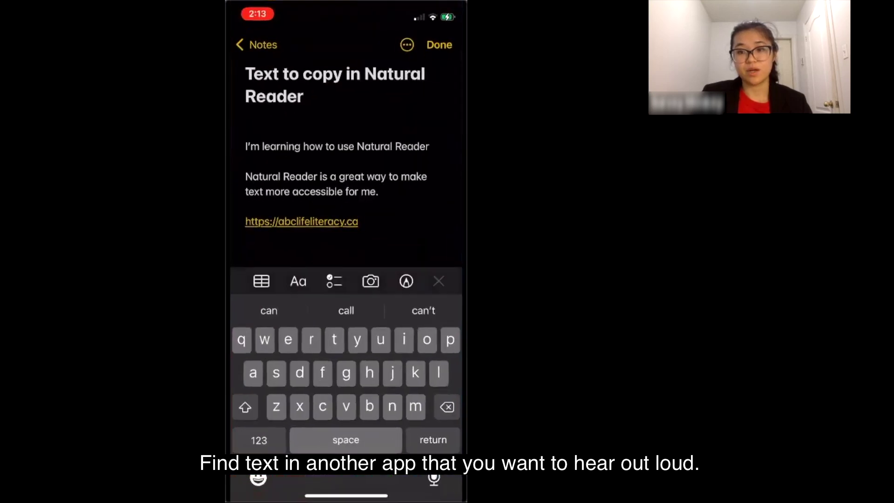
Step: Copy the note's web address and paragraphs, then go to the home screen
double_click(302, 221)
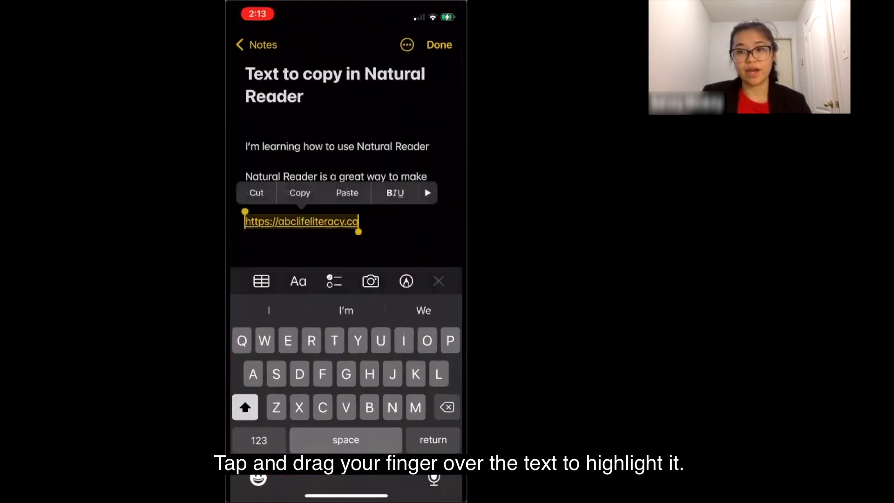
mouse_move(245, 212)
left_mouse_down()
mouse_move(245, 123)
mouse_move(246, 137)
left_mouse_up()
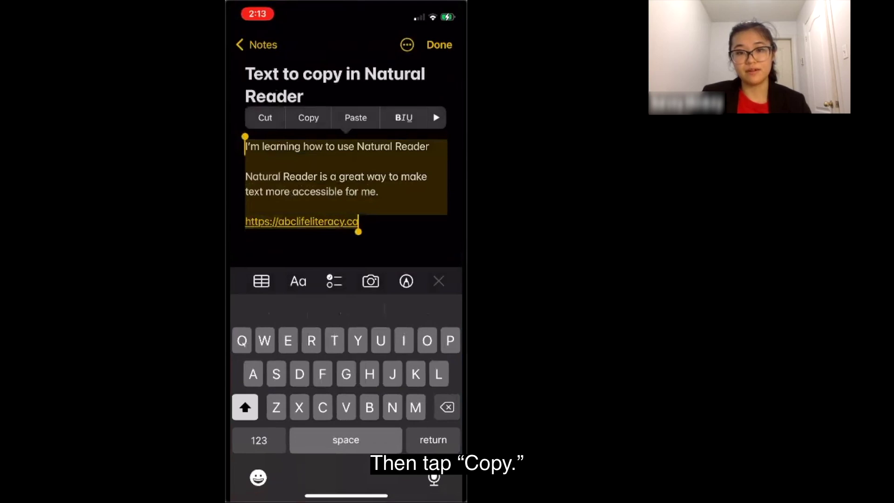
left_click(309, 118)
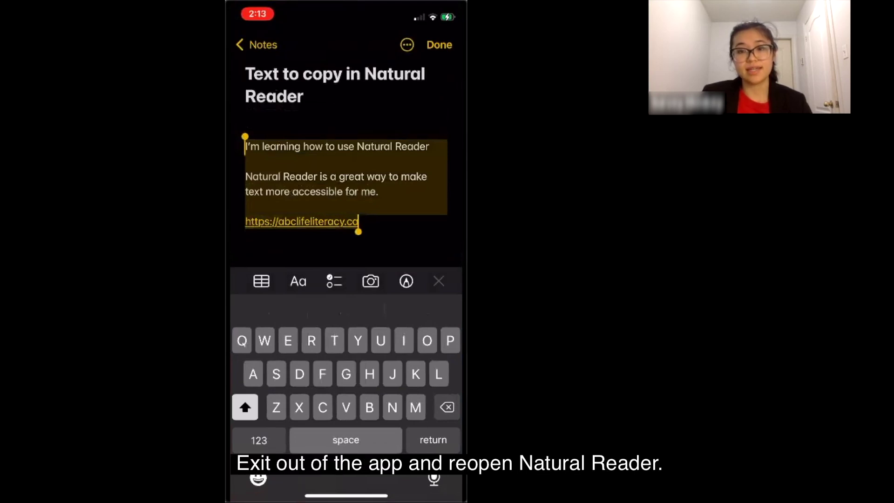
left_click_drag(346, 496, 346, 280)
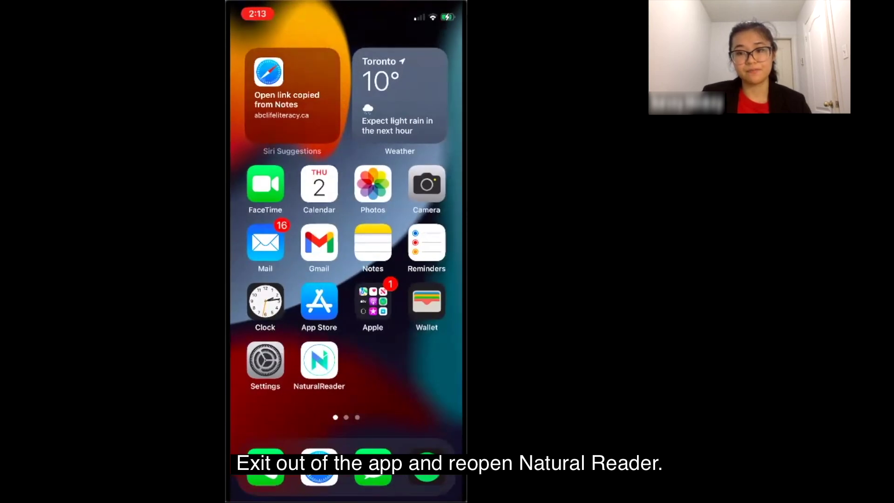
Step: Paste the copied note text into NaturalReader's empty text box and play it
left_click(319, 361)
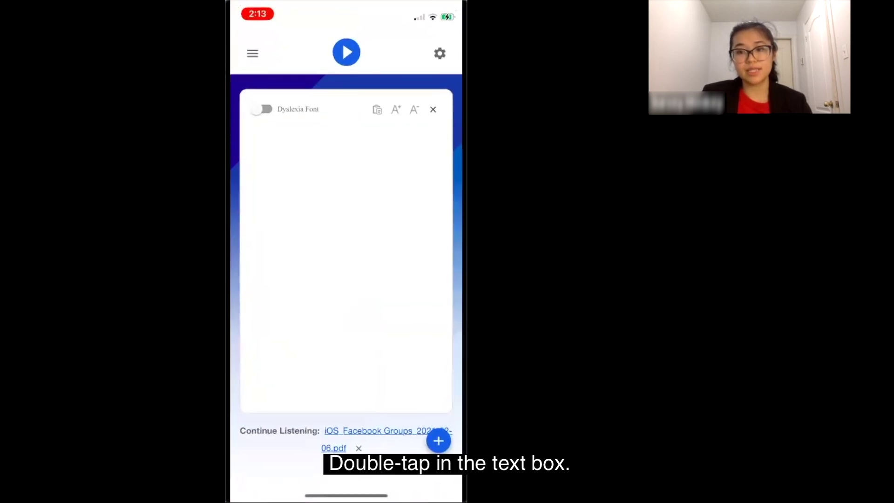
double_click(346, 244)
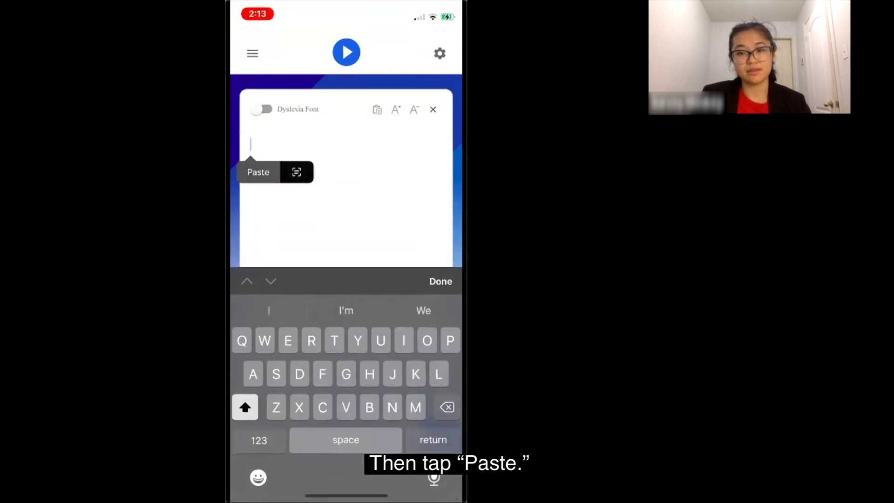
left_click(258, 172)
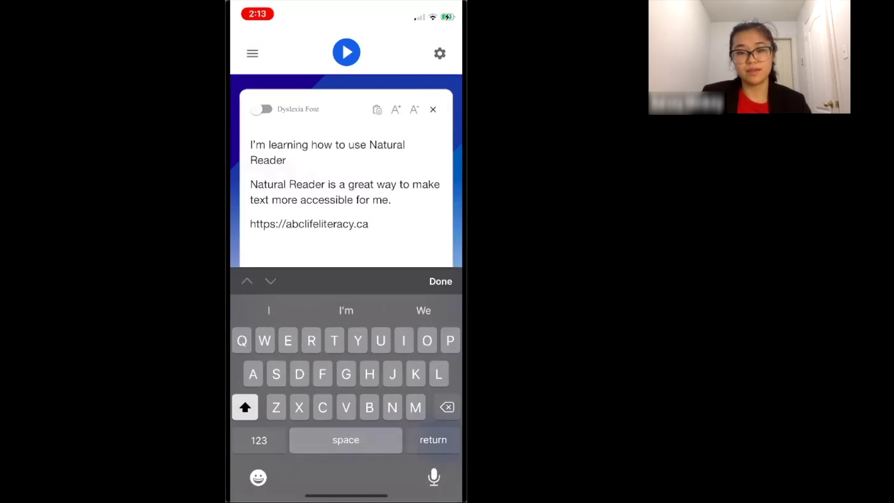
left_click(347, 53)
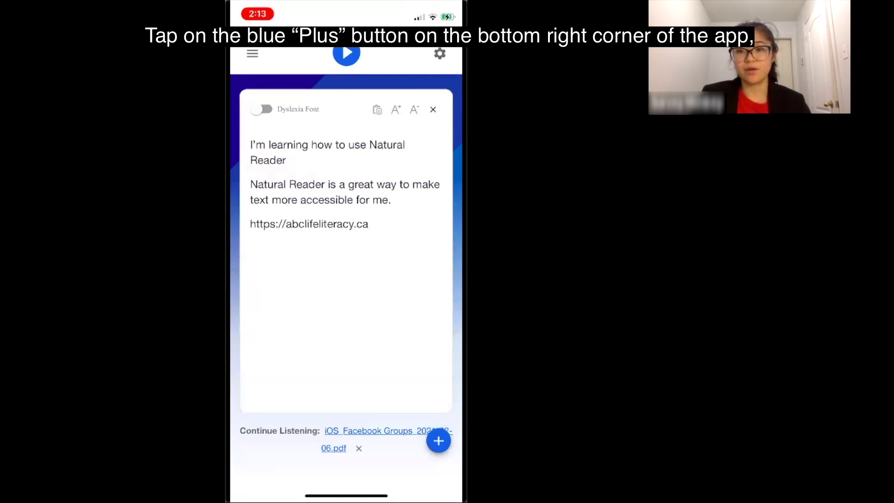
Step: Import the recent Facebook Groups PDF from the phone's files and play it
left_click(439, 440)
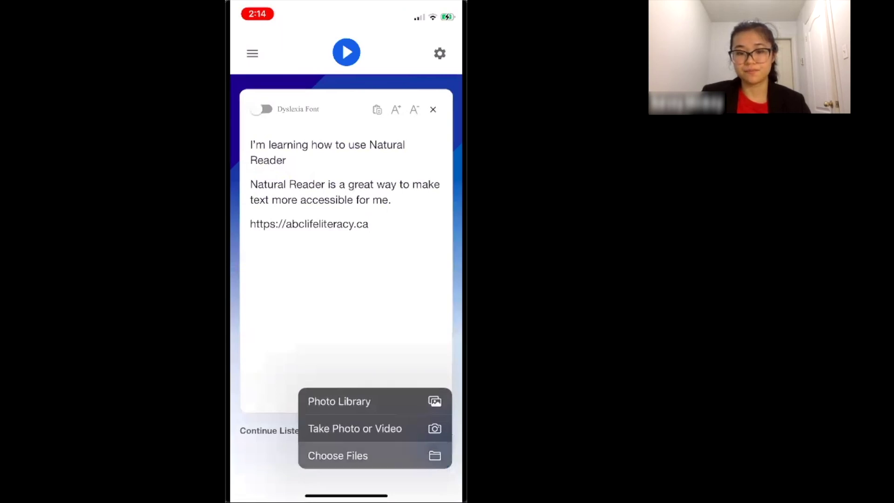
left_click(338, 455)
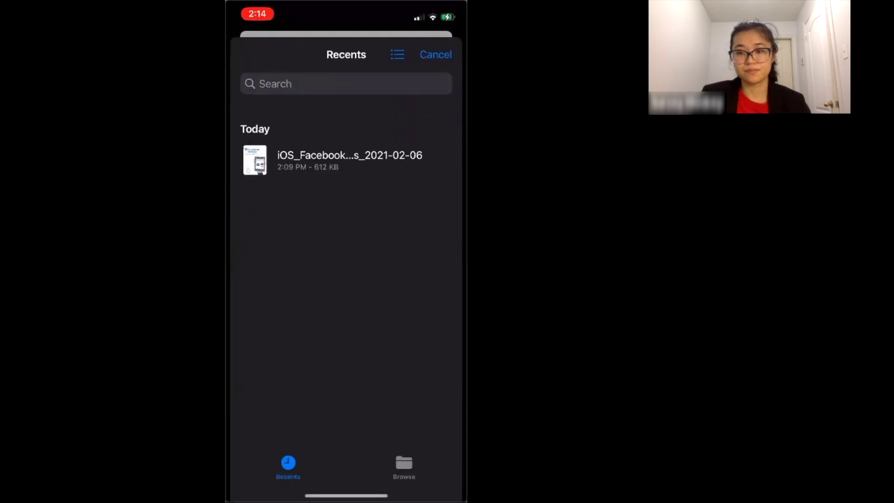
left_click(345, 160)
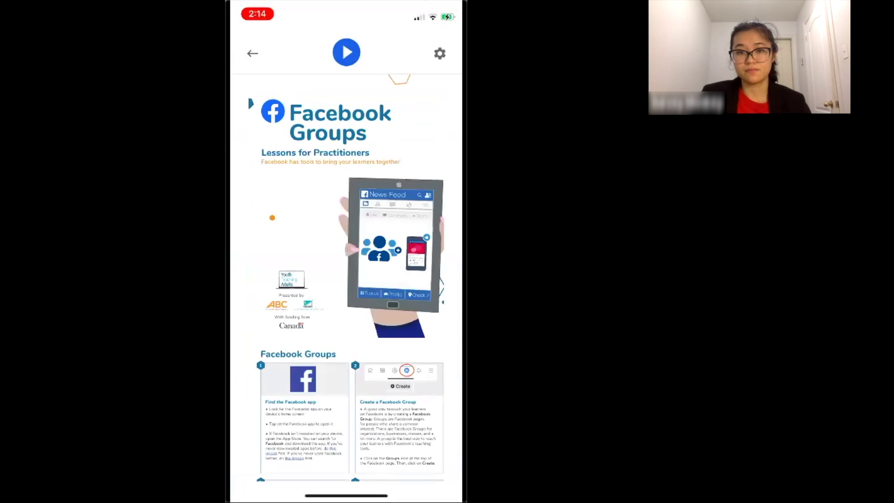
left_click(346, 53)
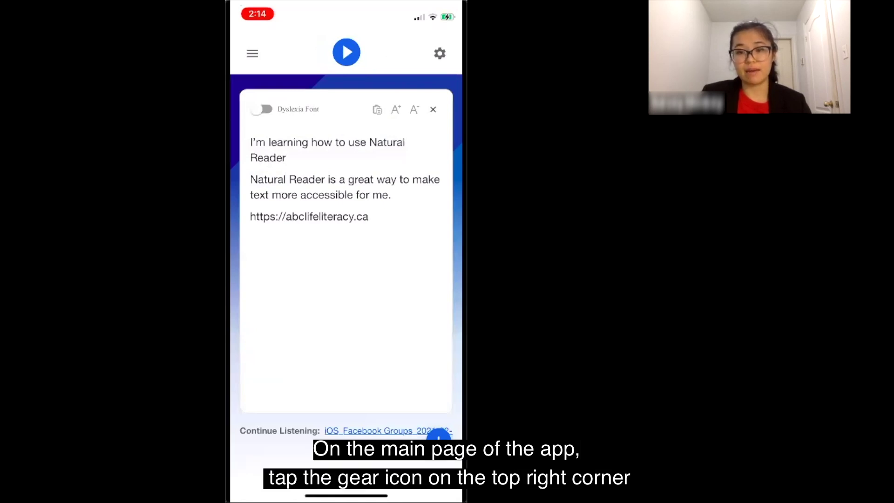
Step: Switch the speaker to the free English (US) - Nicky voice and play the text
left_click(439, 53)
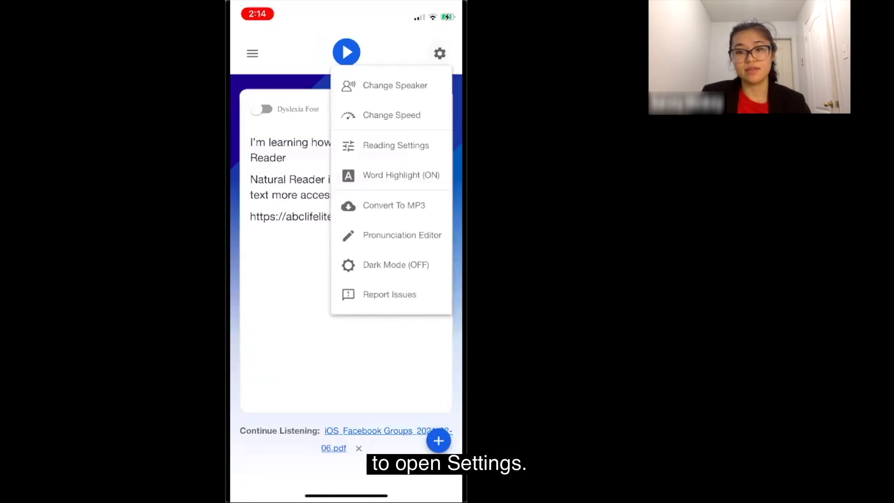
left_click(392, 85)
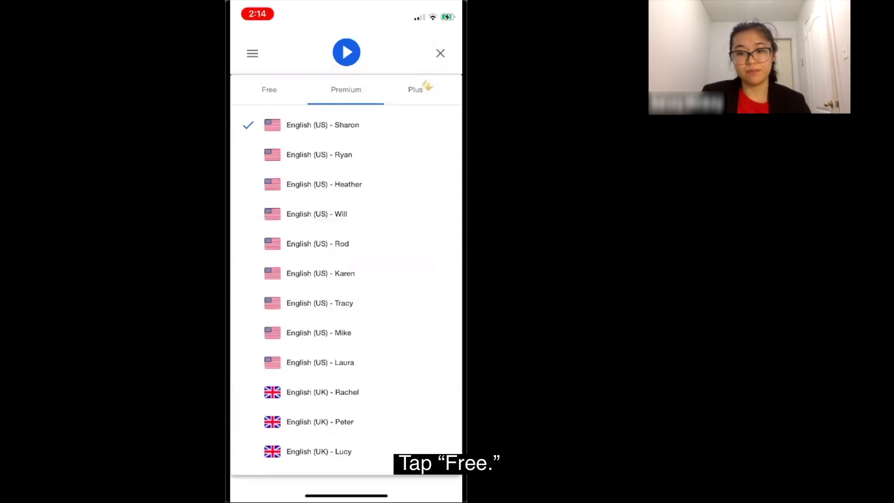
left_click(269, 90)
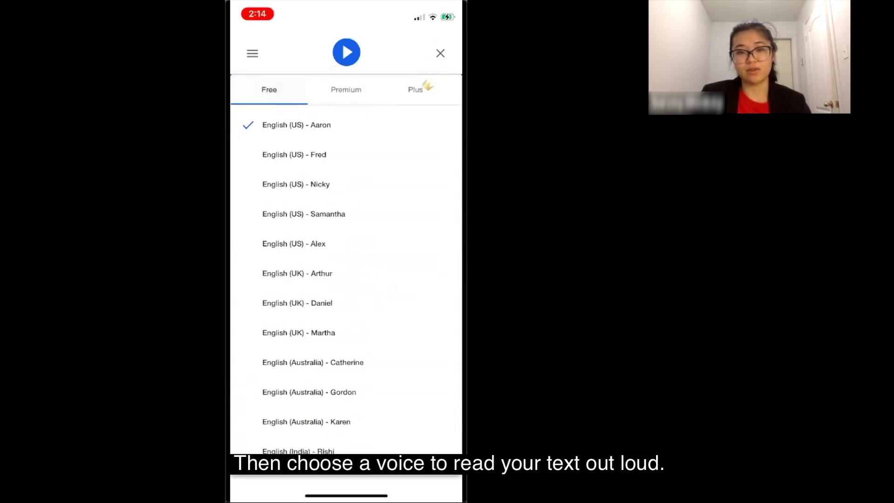
left_click(331, 184)
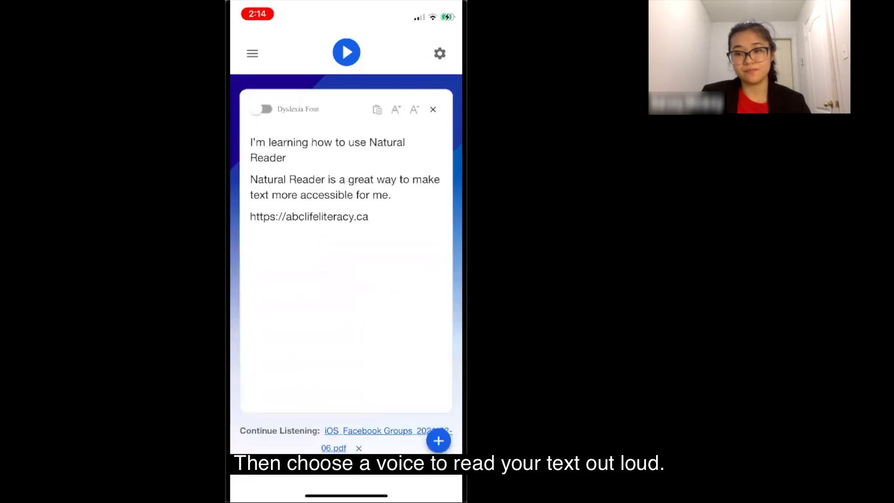
left_click(346, 53)
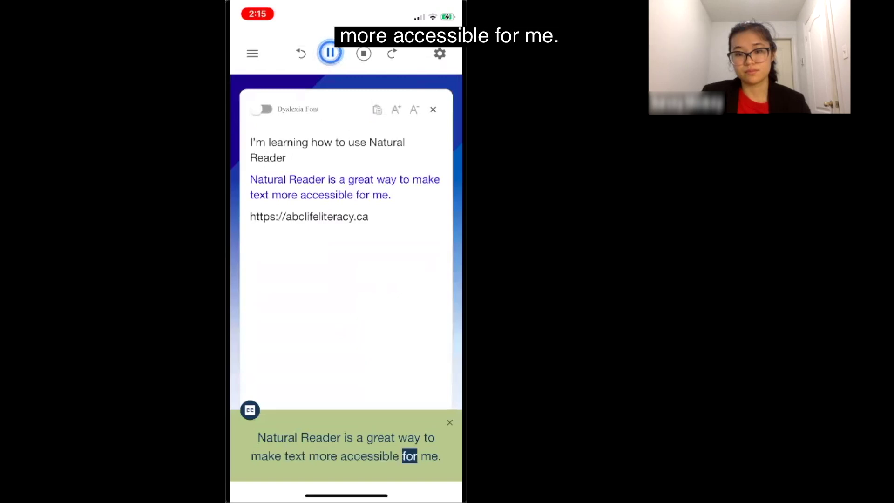
Step: Reconfirm English (US) - Nicky as the speaker and play the text again
left_click(440, 53)
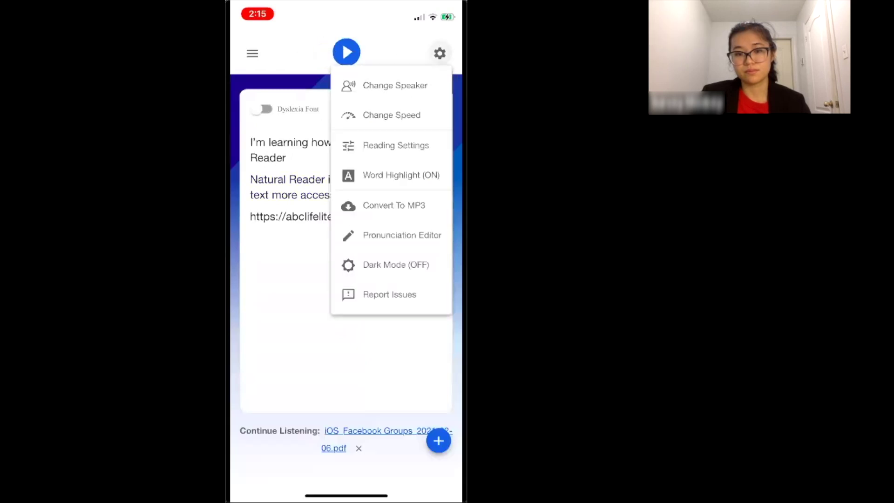
left_click(395, 86)
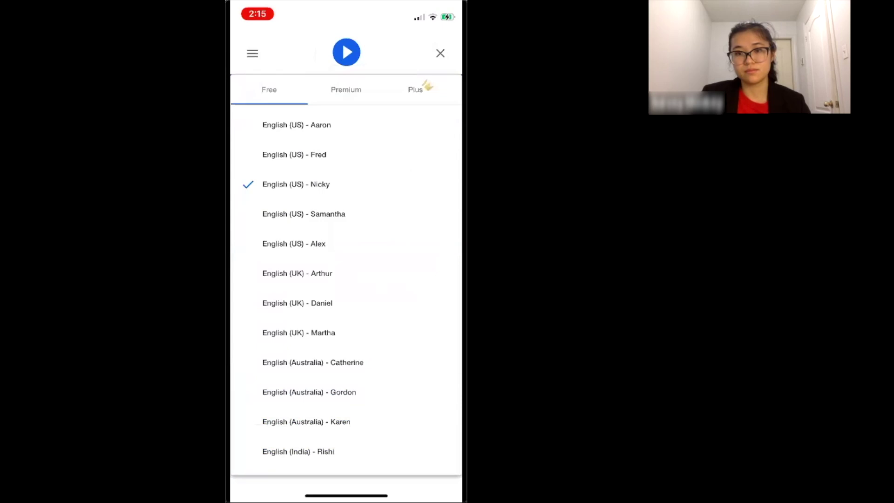
left_click(336, 124)
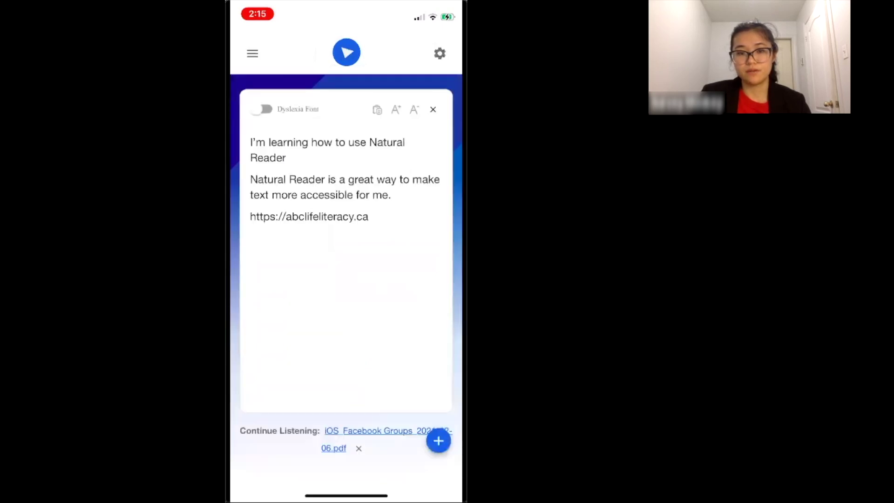
left_click(346, 53)
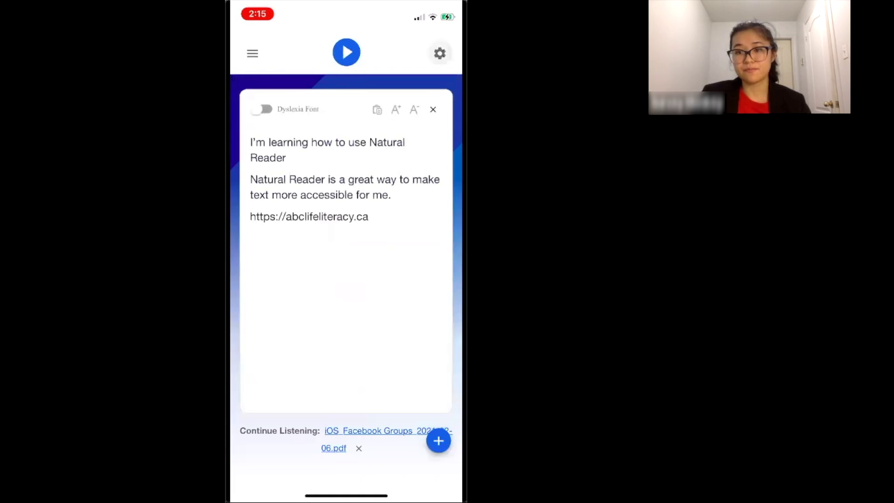
Step: Raise the reading speed to extra fast 2.97x and play the text
left_click(439, 53)
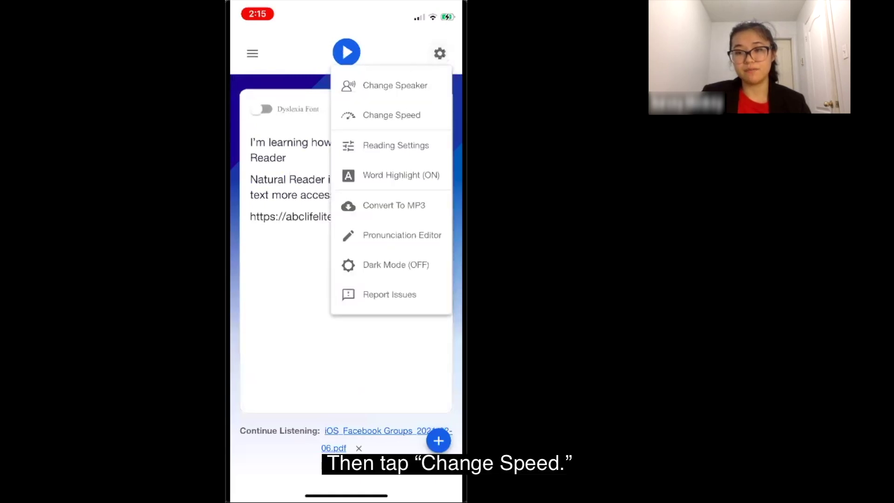
left_click(391, 115)
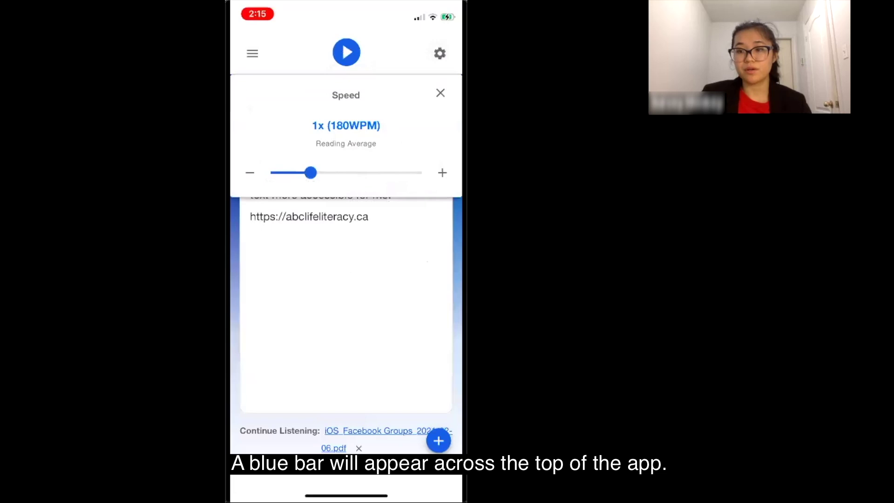
left_click(442, 173)
left_click_drag(316, 173, 420, 173)
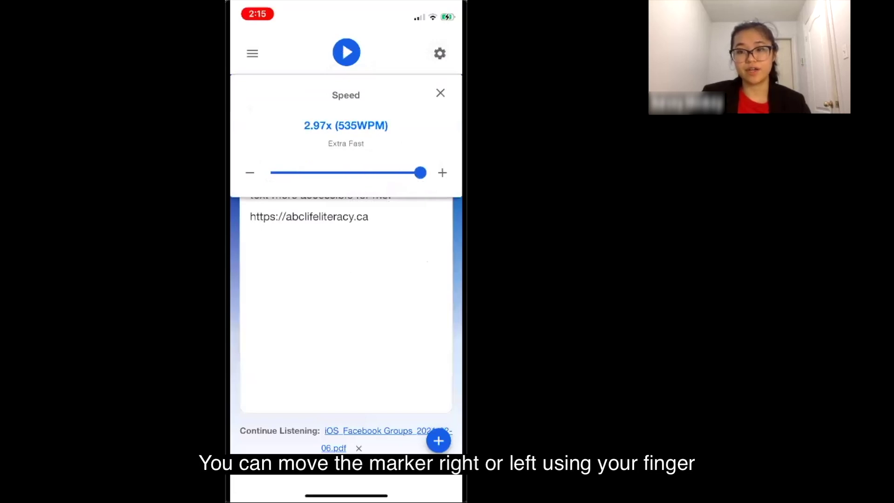
left_click(440, 94)
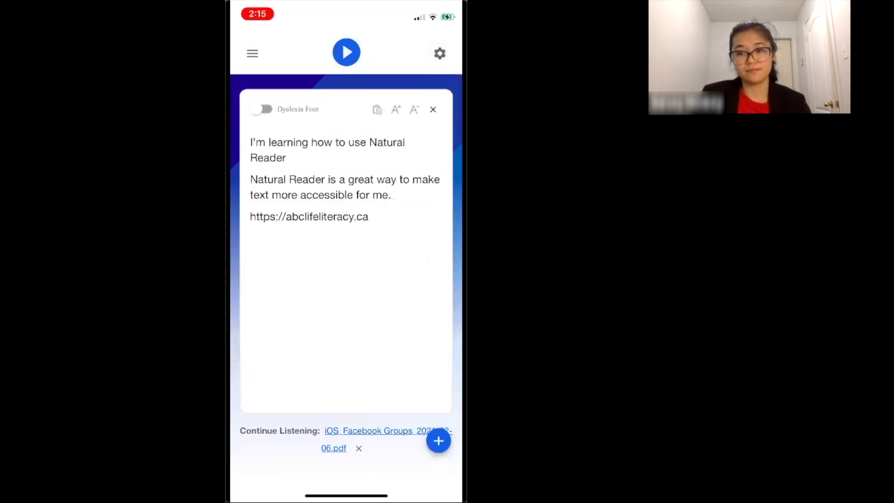
left_click(346, 53)
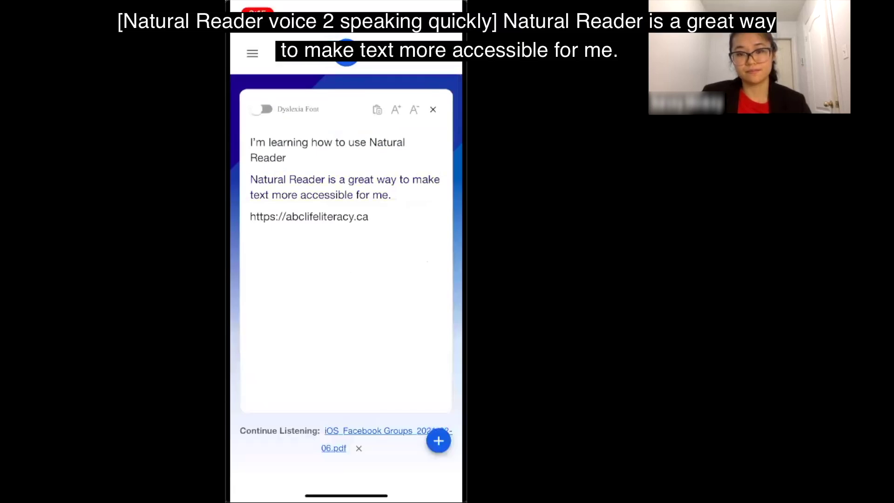
Step: Lower the reading speed to slow and play from the first paragraph
left_click(440, 53)
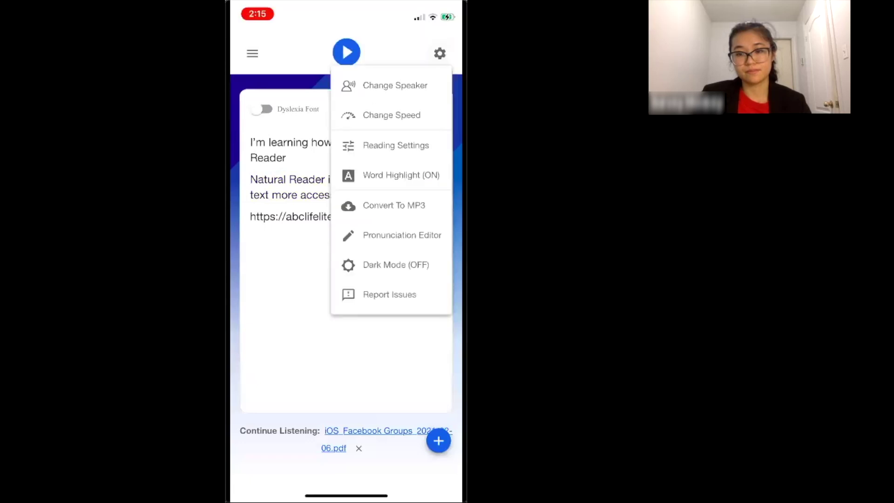
left_click(392, 115)
left_click_drag(420, 173, 282, 173)
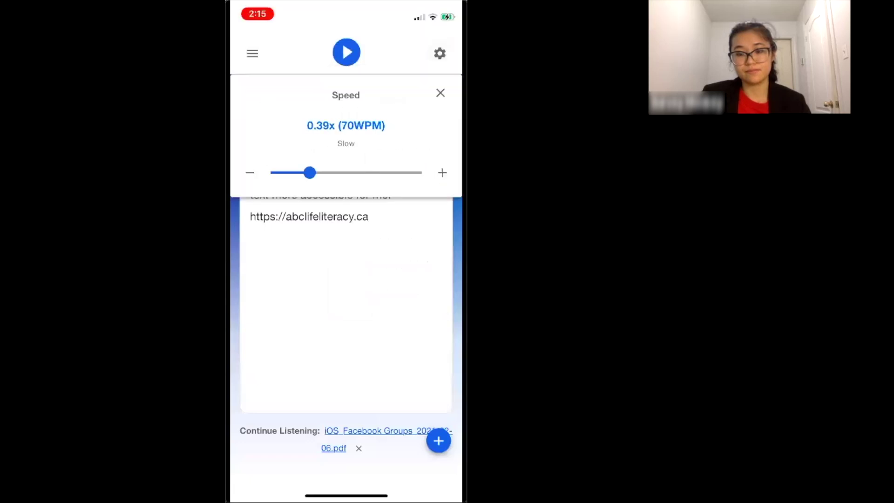
left_click(440, 92)
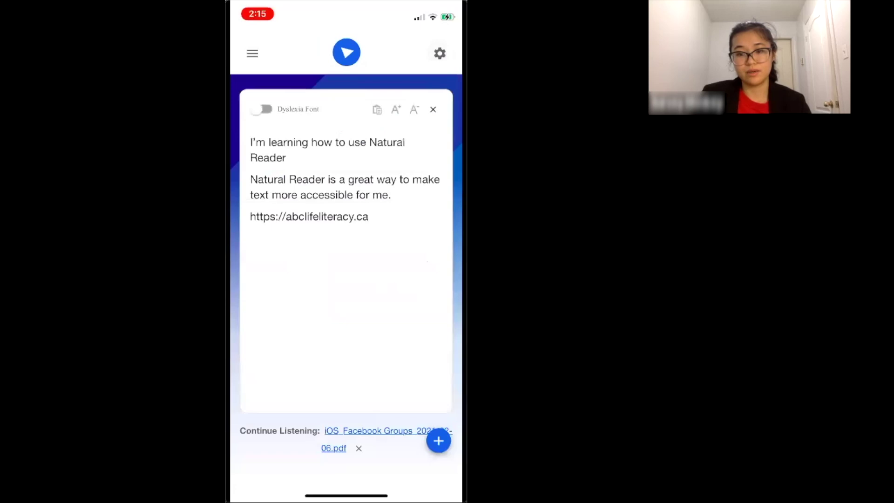
left_click(267, 142)
left_click(440, 281)
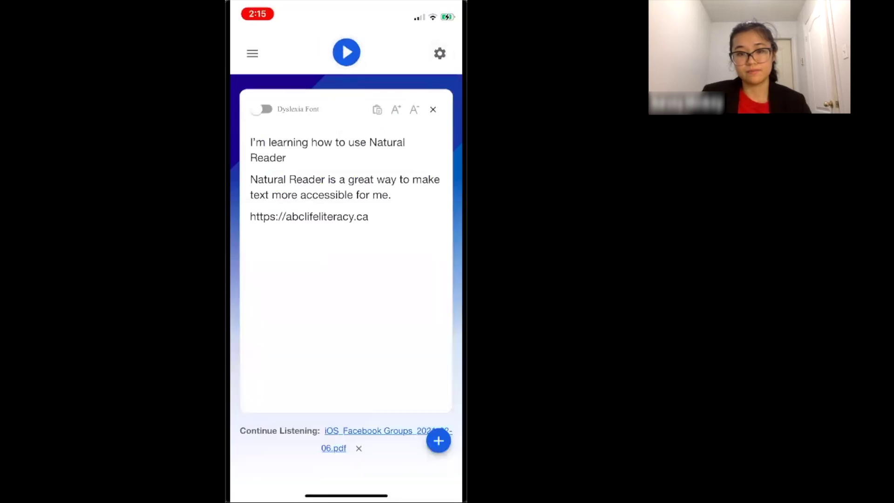
left_click(346, 52)
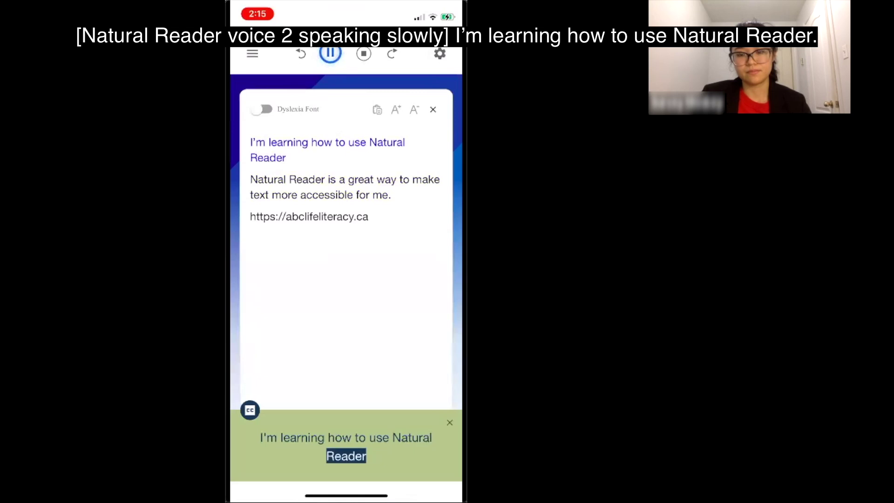
Step: Readjust the reading speed to slow 0.5x (90 WPM) and play the text again
left_click(439, 53)
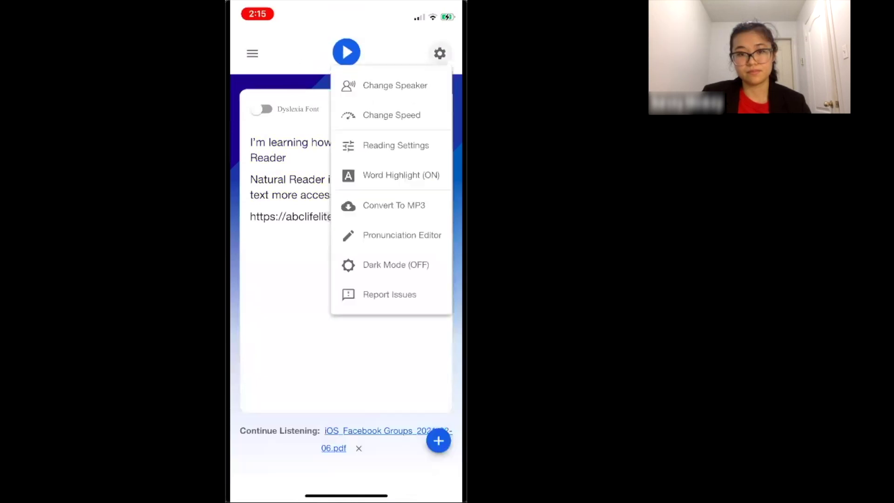
left_click(392, 114)
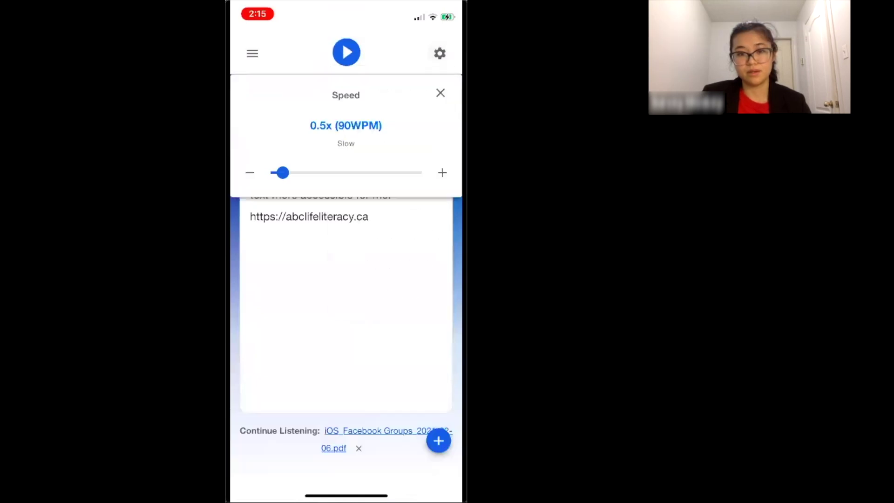
left_click_drag(280, 173, 342, 172)
left_click(440, 93)
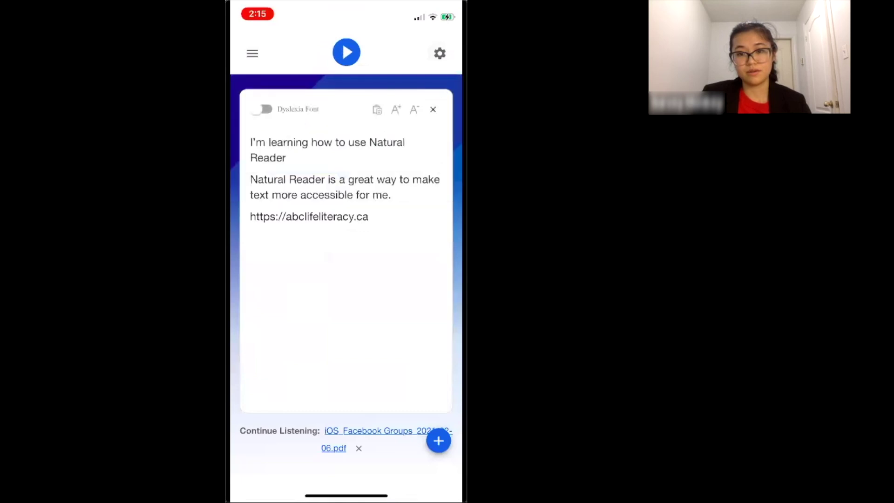
left_click(345, 53)
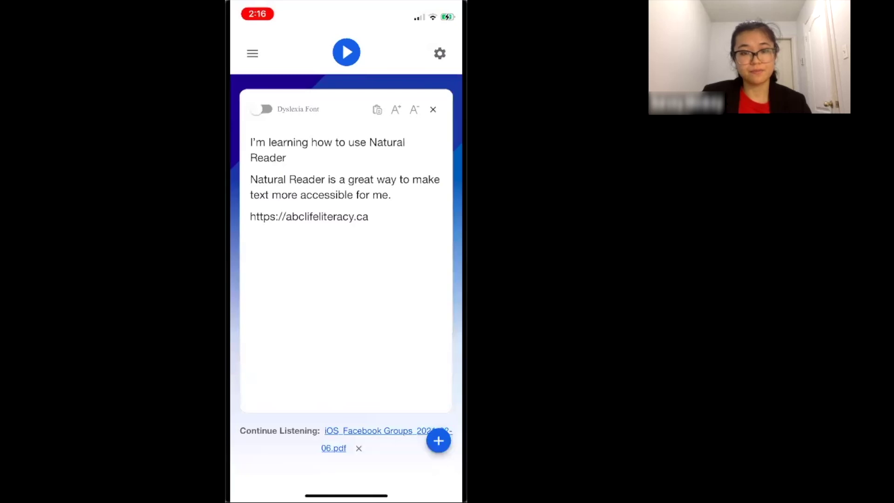
Step: Uncheck Skip text in brackets and Skip URLs, then play the second paragraph
left_click(439, 53)
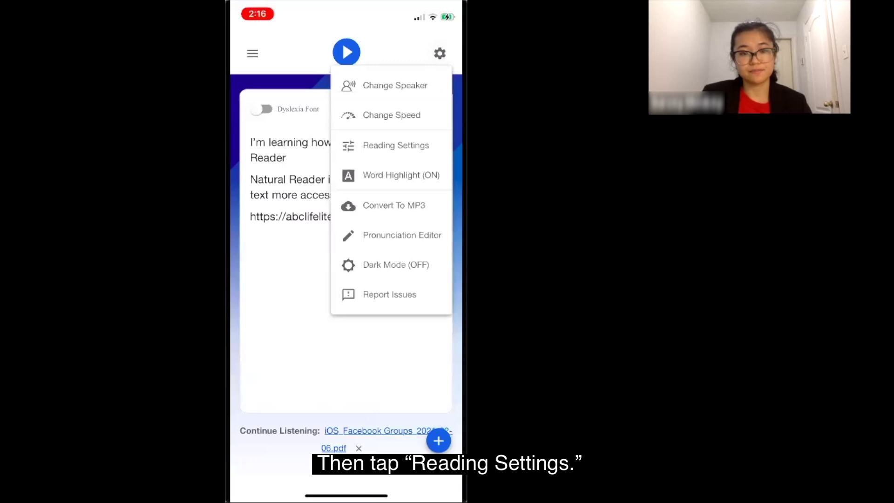
left_click(396, 145)
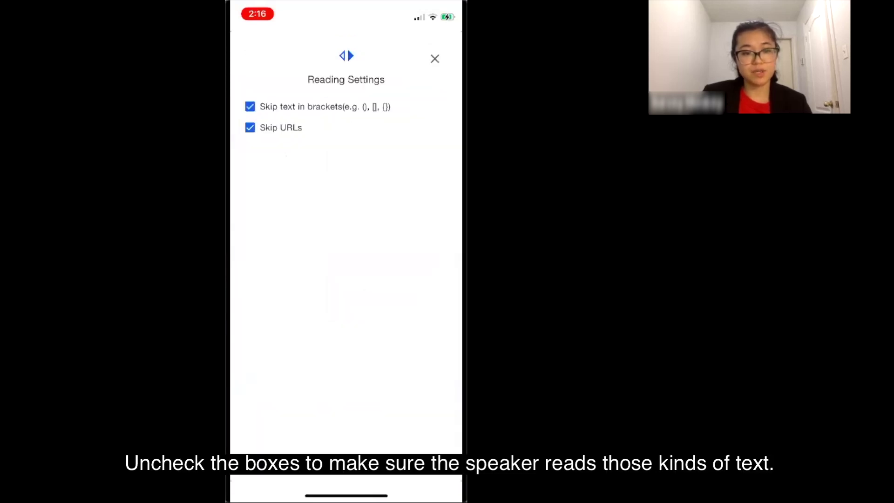
left_click(250, 106)
left_click(250, 127)
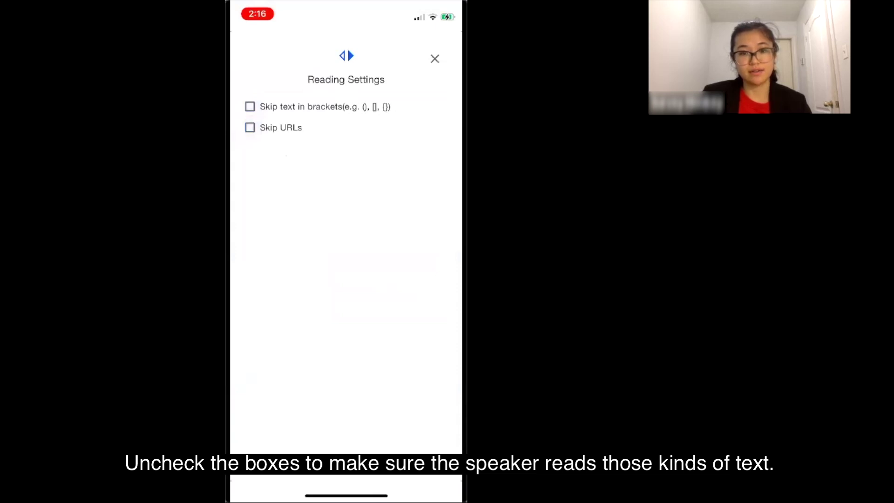
left_click(435, 59)
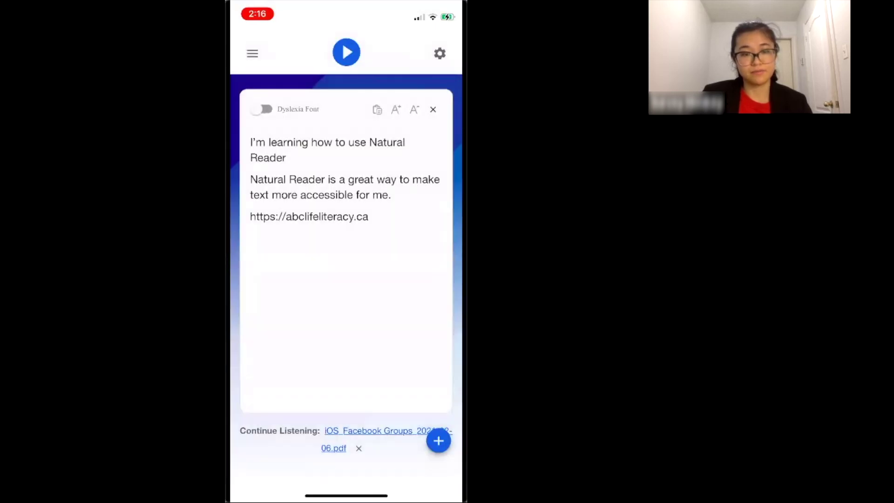
left_click(293, 186)
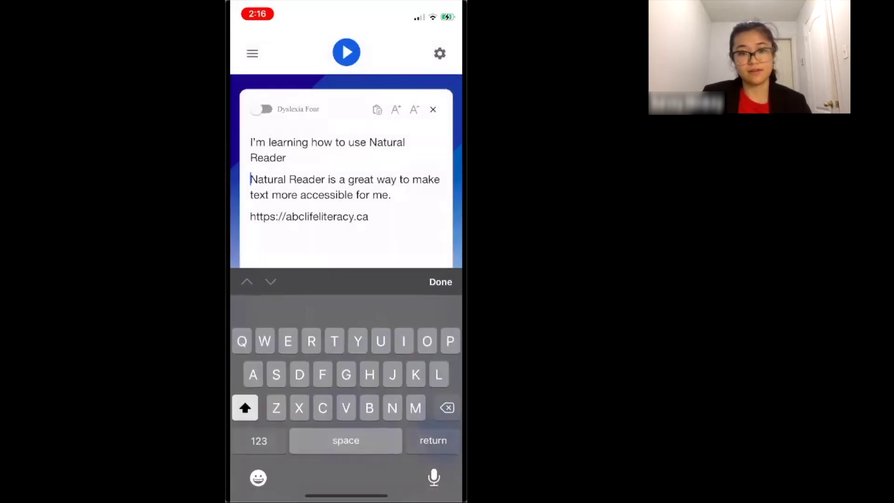
left_click(346, 53)
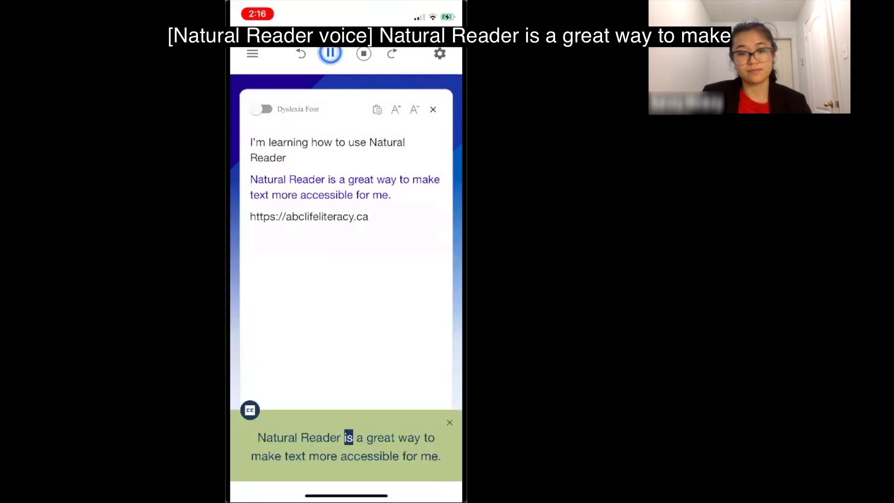